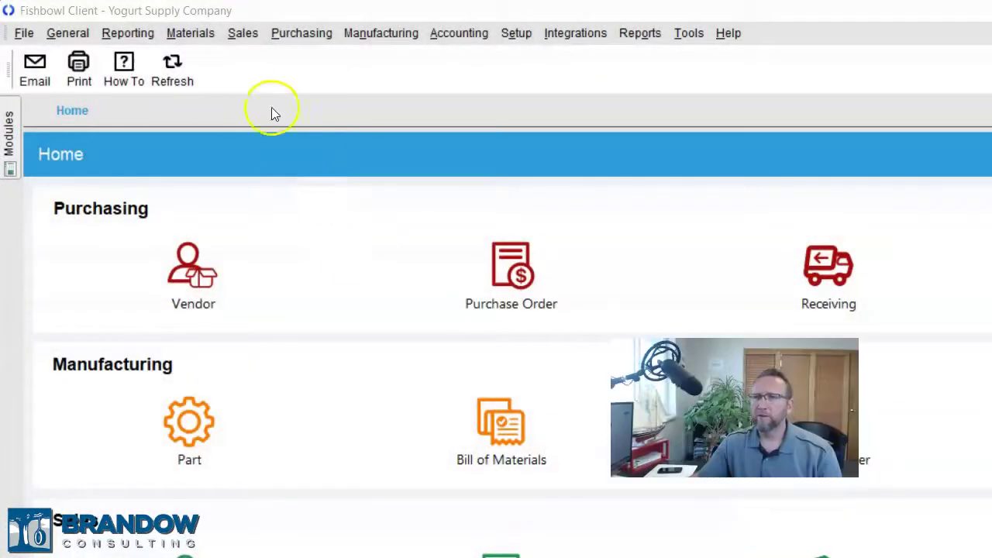
# Step: Open the Picking, Manufacture Order and Work Order modules
pyautogui.click(242, 33)
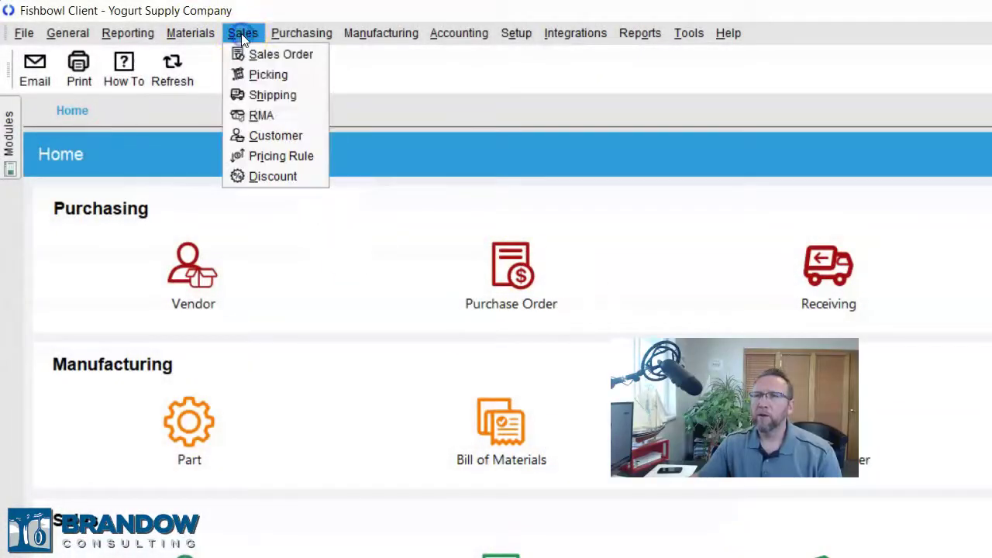
pyautogui.click(267, 75)
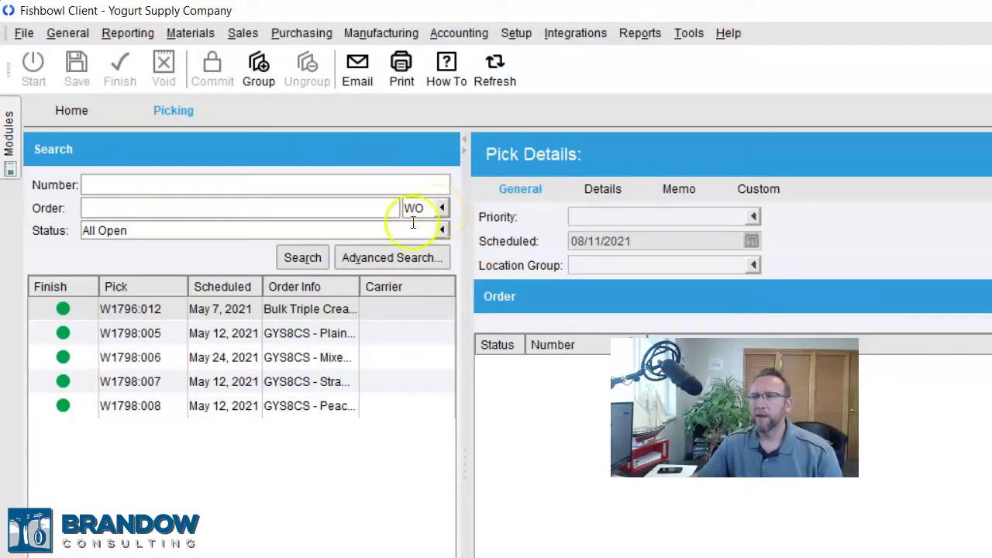
pyautogui.click(380, 32)
pyautogui.click(373, 73)
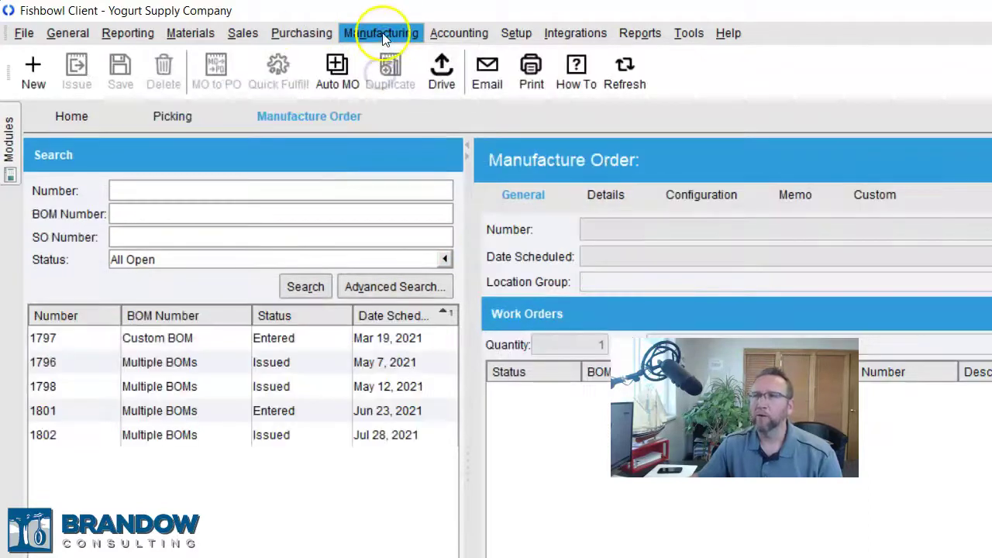
pyautogui.click(382, 34)
pyautogui.click(383, 91)
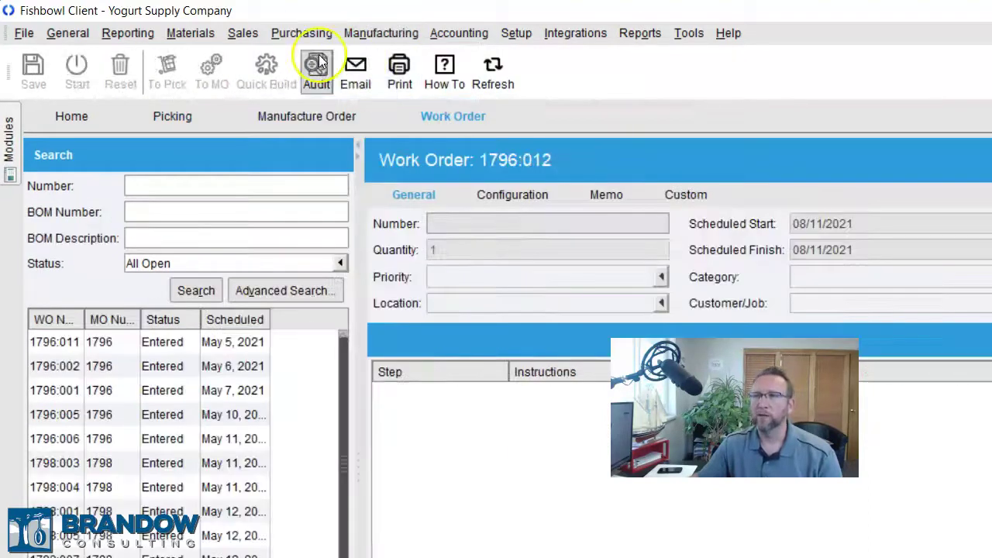
# Step: Return to Picking and use an advanced search with Show All to list every open pick, then look through the list
pyautogui.click(172, 121)
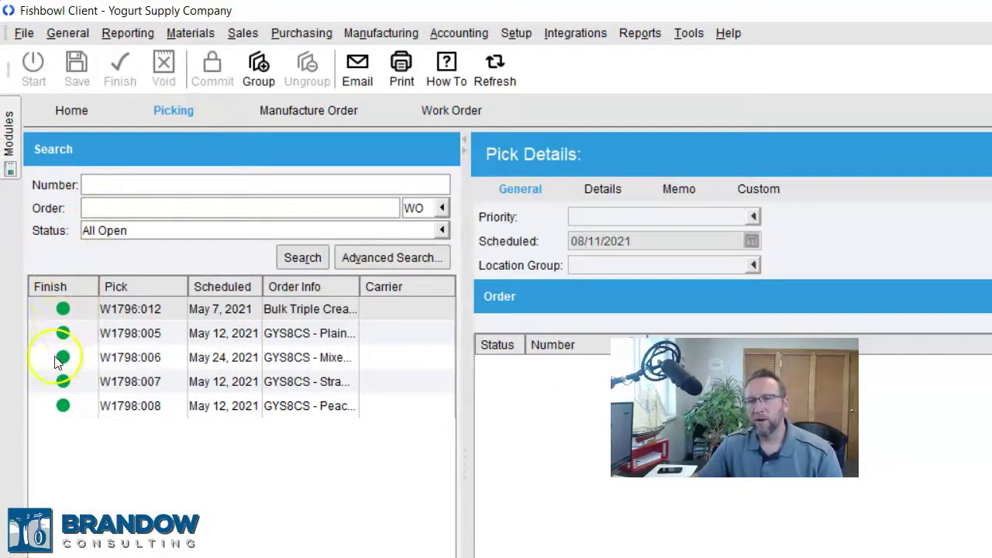
pyautogui.click(393, 260)
pyautogui.click(56, 399)
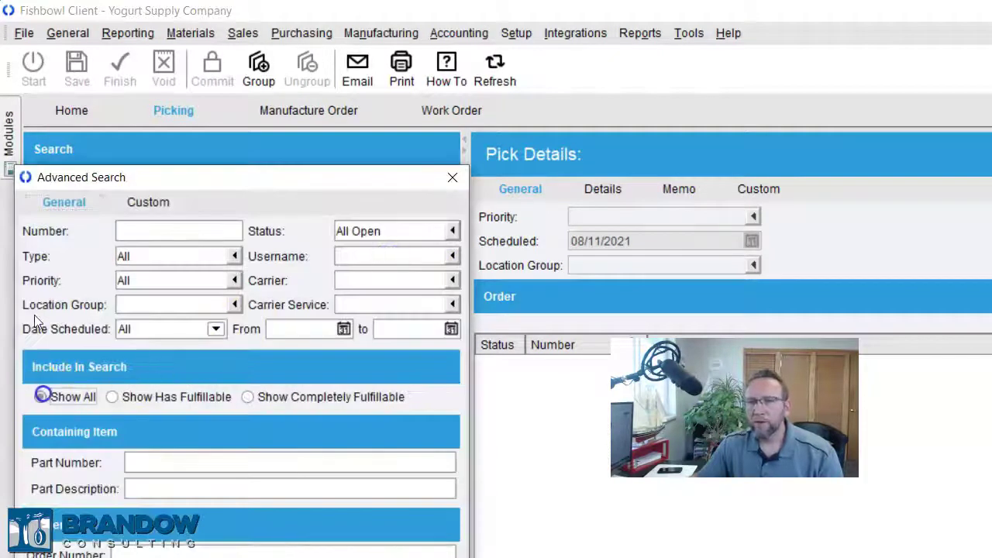
pyautogui.press('Return')
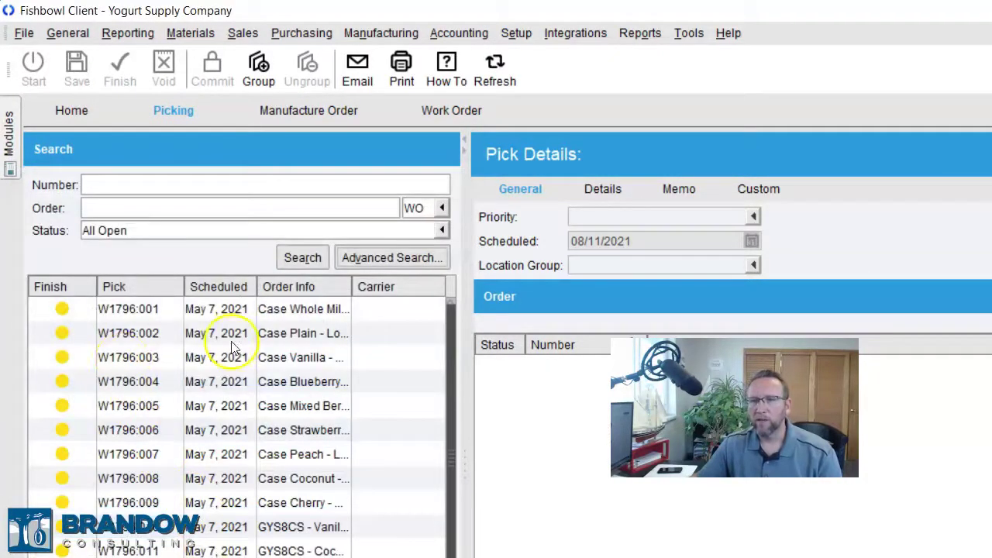
pyautogui.scroll(-2, 101, 353)
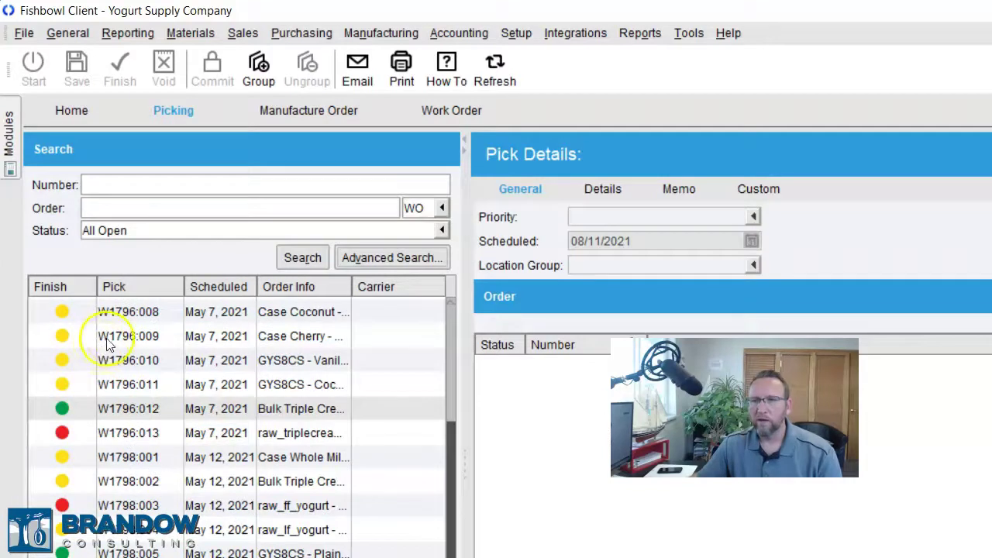
# Step: View the Case Cherry and raw triple cream yogurt picks and examine the status of their items
pyautogui.click(113, 338)
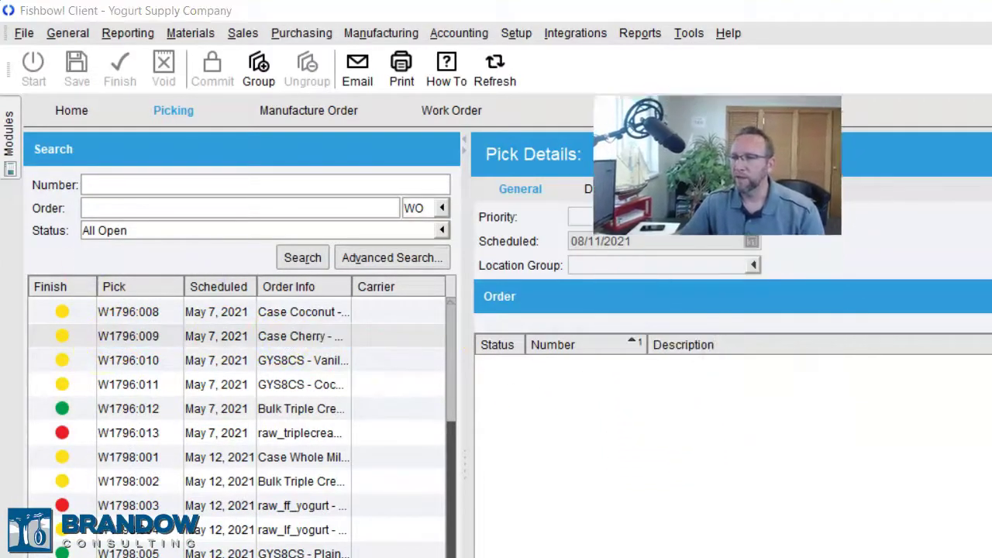
pyautogui.click(186, 338)
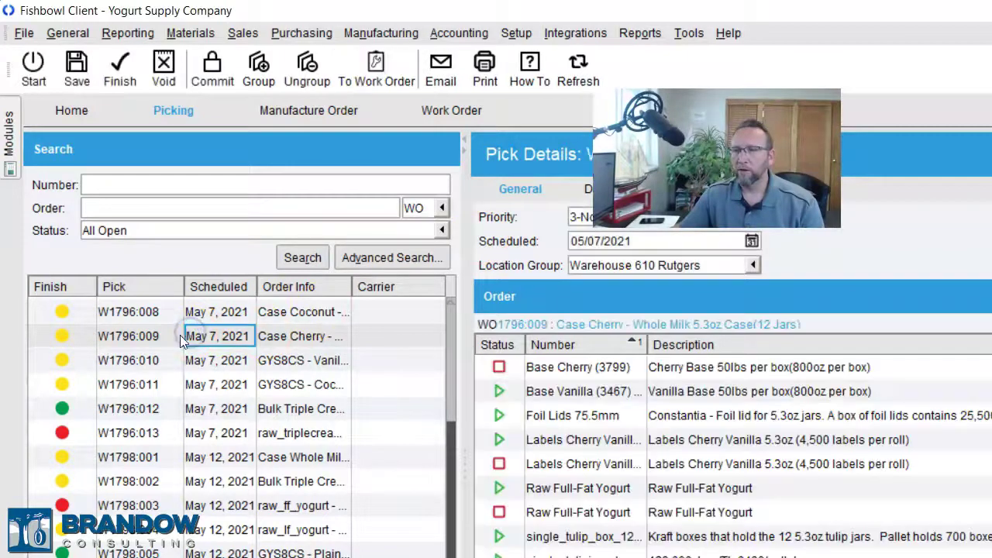
pyautogui.click(508, 368)
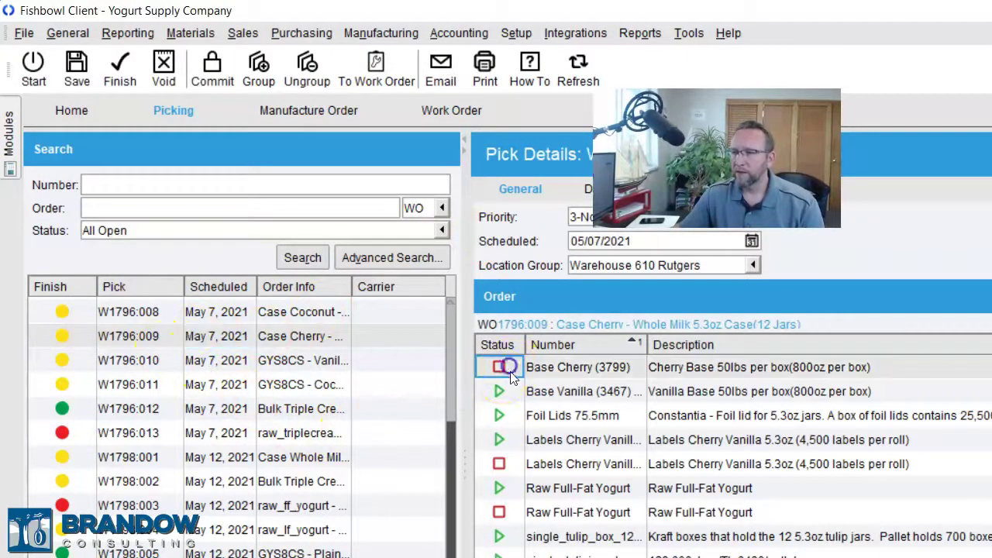
pyautogui.click(499, 463)
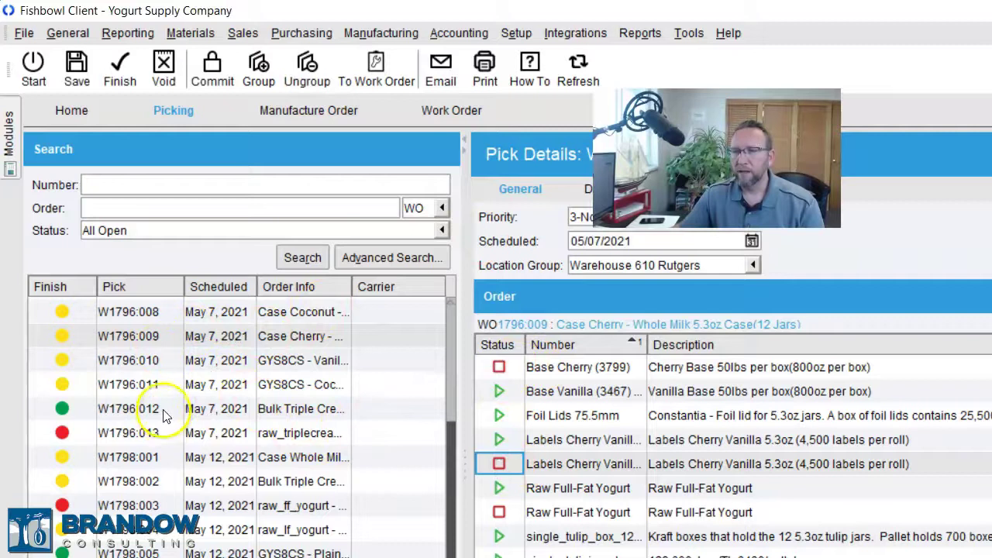
pyautogui.click(159, 435)
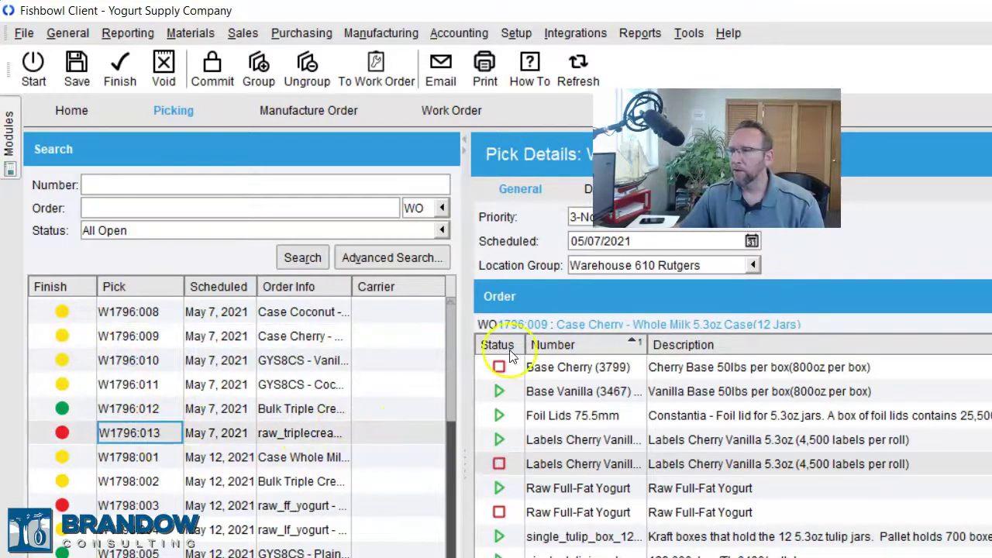
pyautogui.click(156, 431)
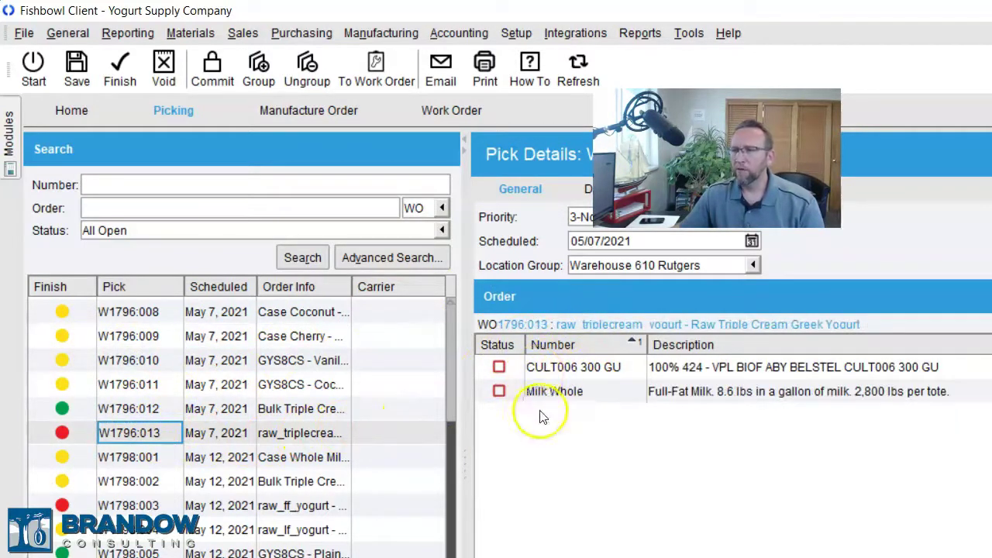
# Step: View the Case Mixed Berry work order scheduled May 10, 2021 and the issued manufacture order scheduled May 12, 2021
pyautogui.click(447, 112)
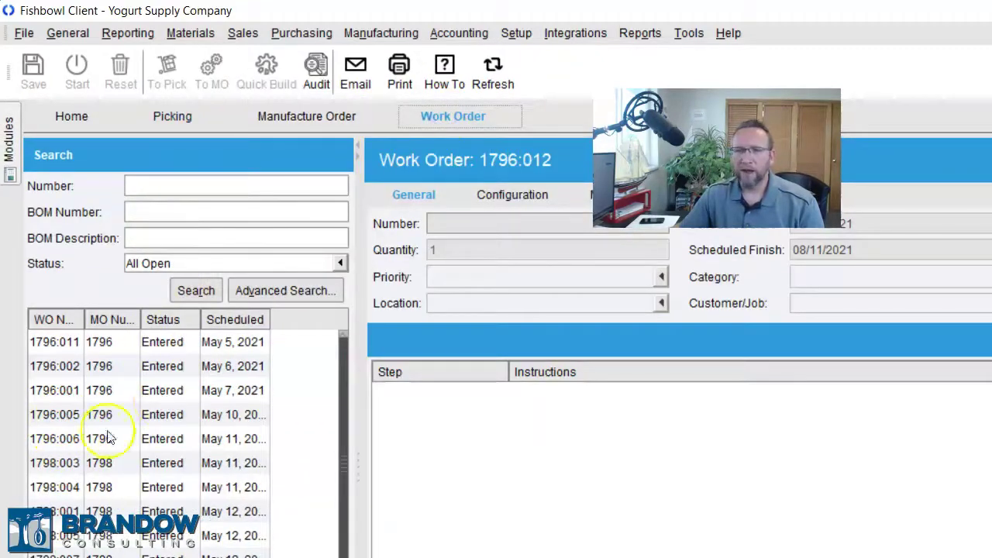
pyautogui.click(222, 470)
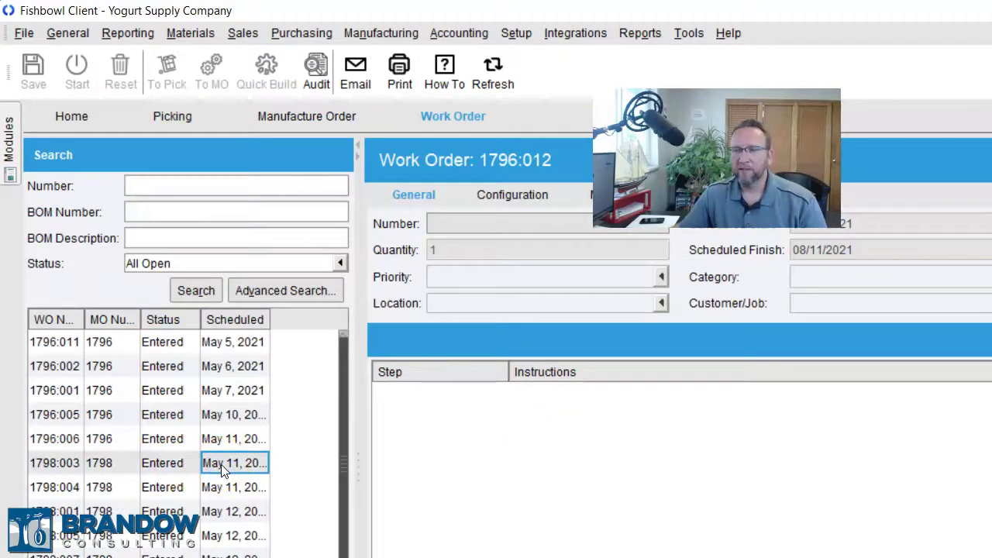
pyautogui.click(218, 415)
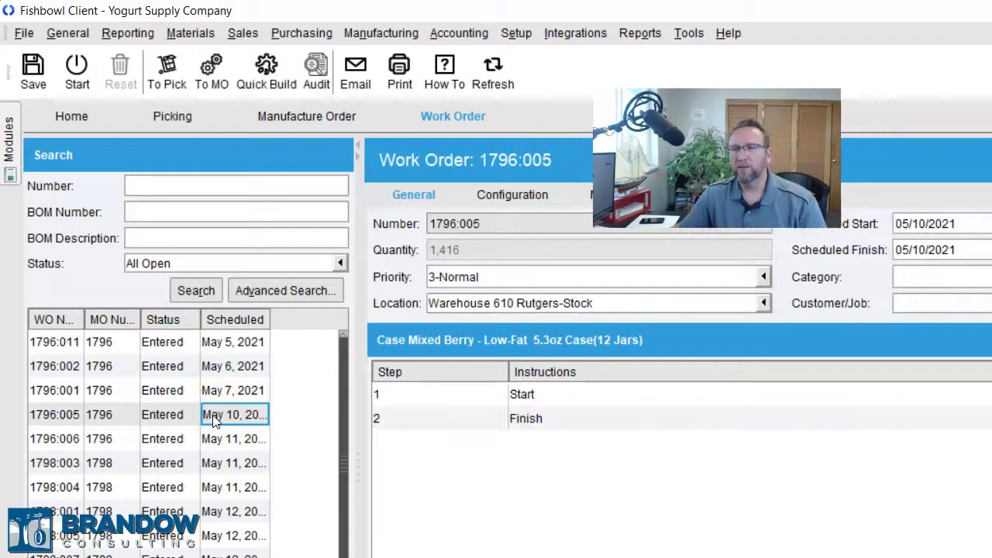
pyautogui.click(298, 121)
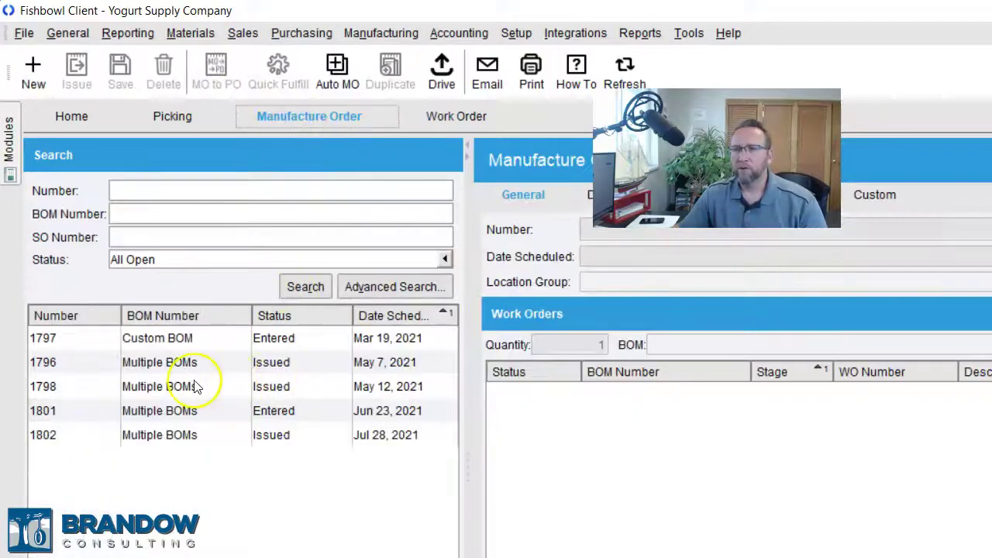
pyautogui.click(159, 391)
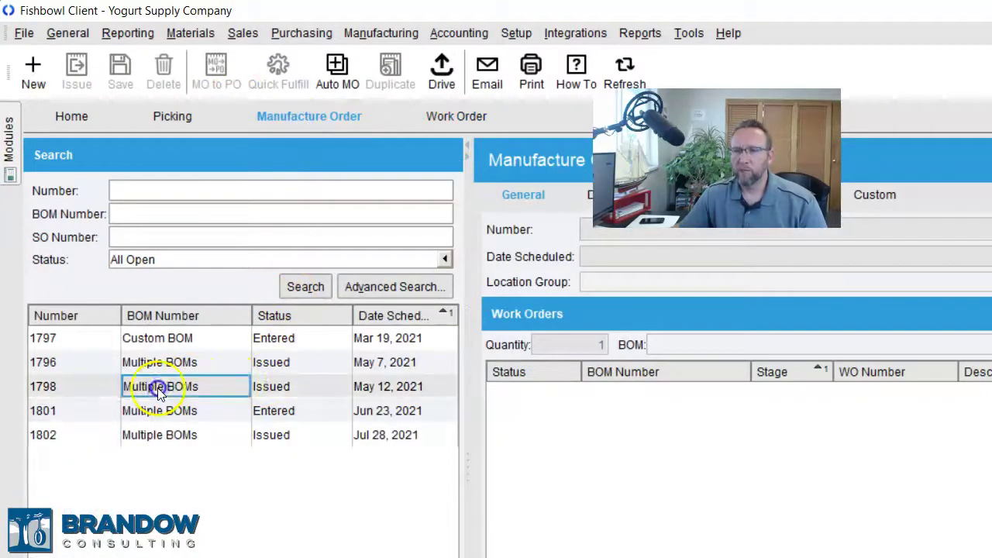
pyautogui.doubleClick(200, 389)
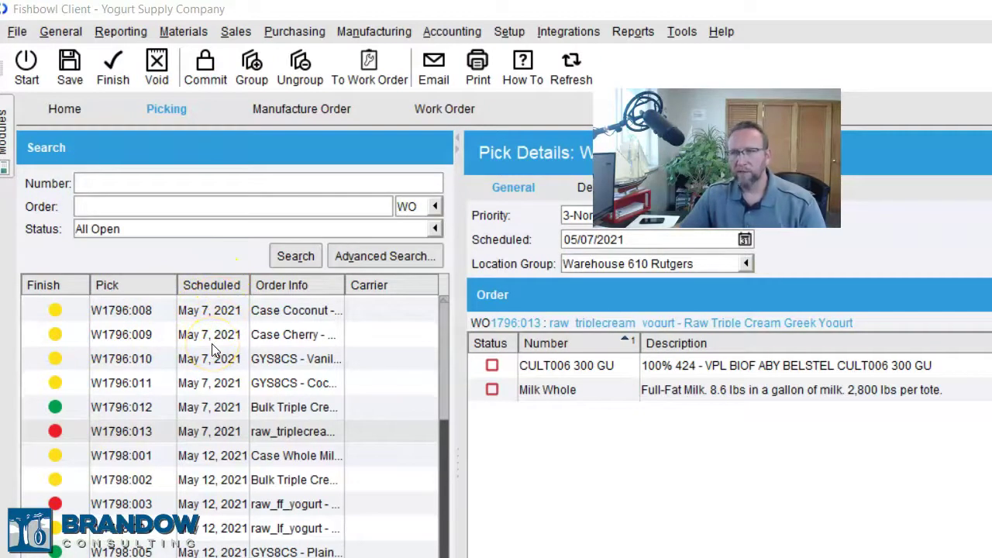
# Step: Limit the pick search to Show Completely Fulfillable and view the Bulk Triple Cream and GYS8CS Plain picks
pyautogui.click(435, 205)
pyautogui.click(412, 326)
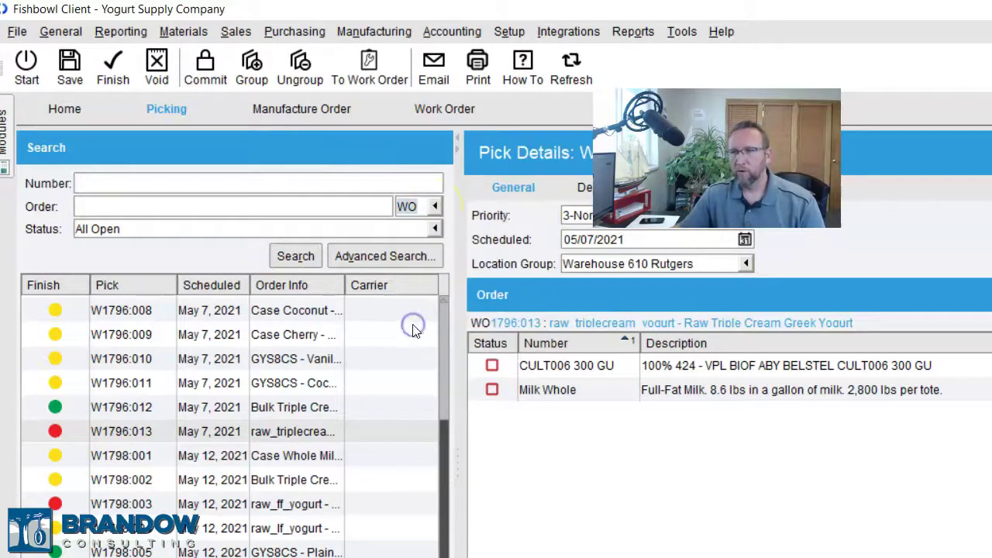
pyautogui.click(358, 255)
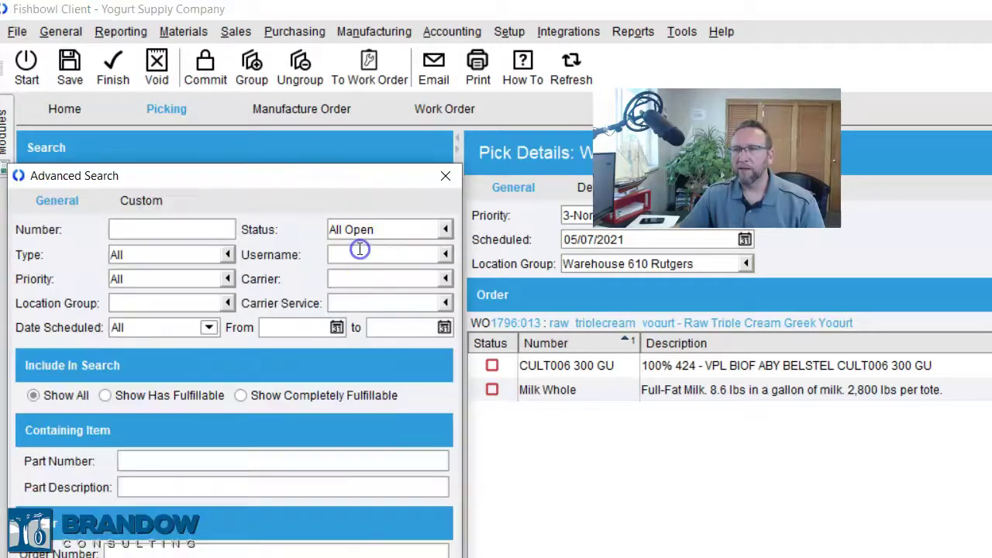
pyautogui.click(244, 396)
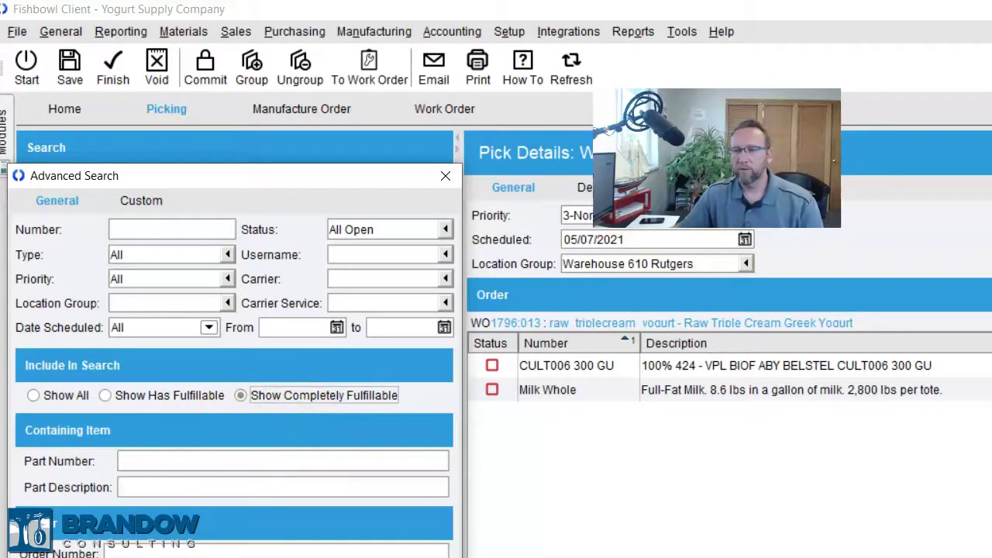
pyautogui.press('Return')
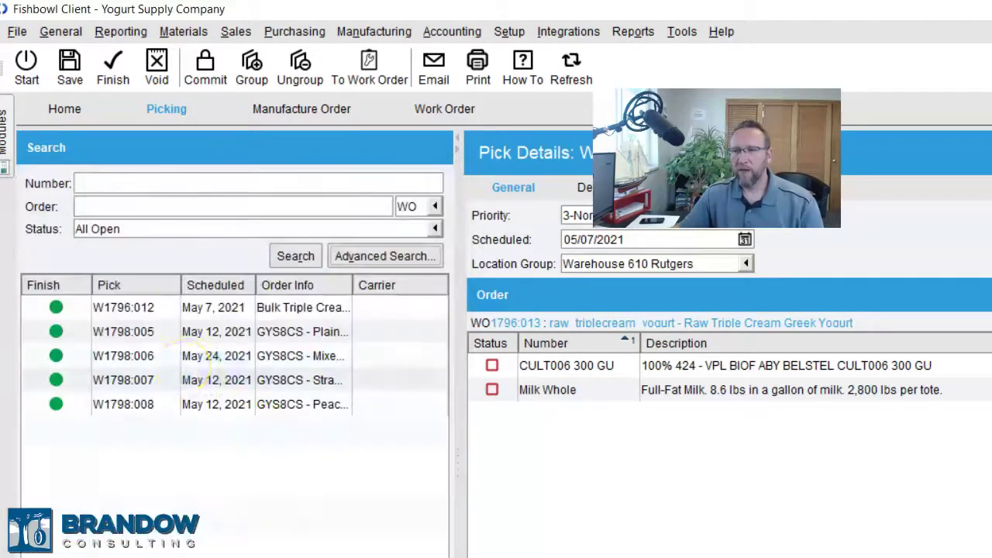
pyautogui.click(211, 310)
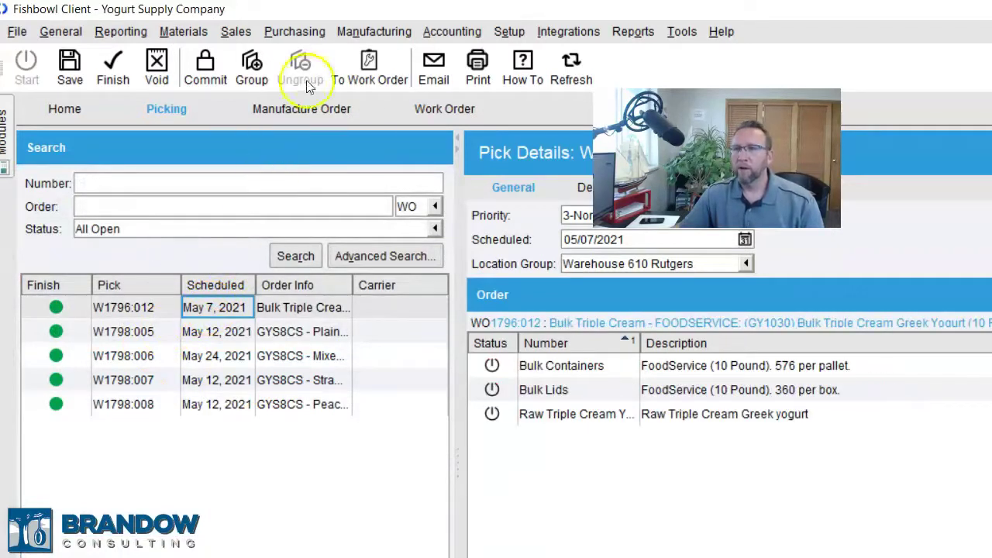
pyautogui.click(223, 332)
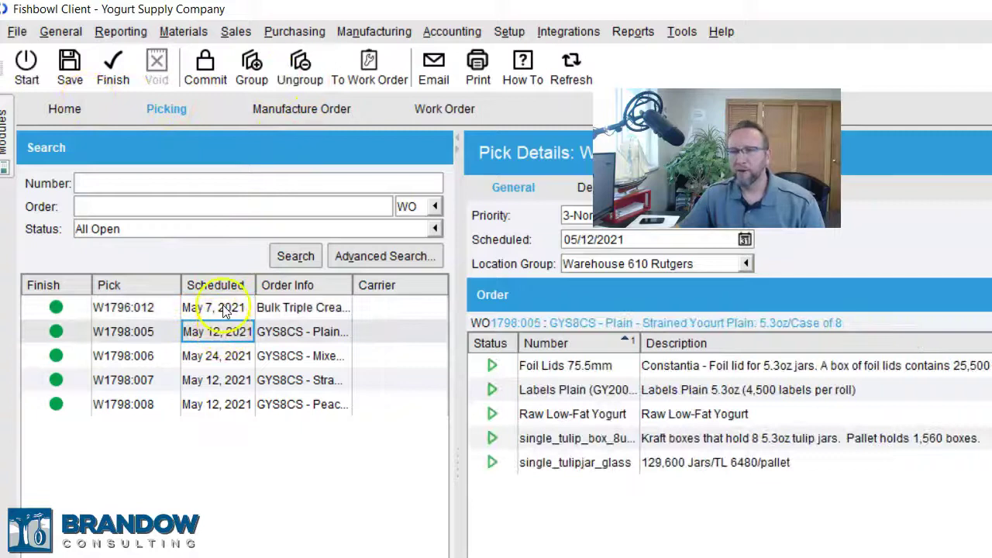
# Step: Add the Status column to the pick list and sort the picks by status in ascending order
pyautogui.rightClick(228, 285)
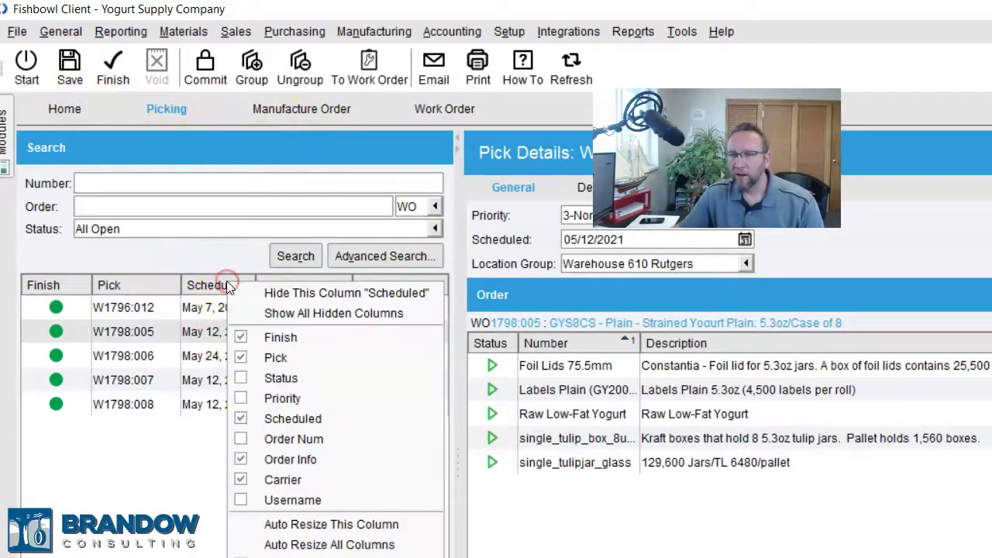
pyautogui.click(246, 378)
pyautogui.click(186, 388)
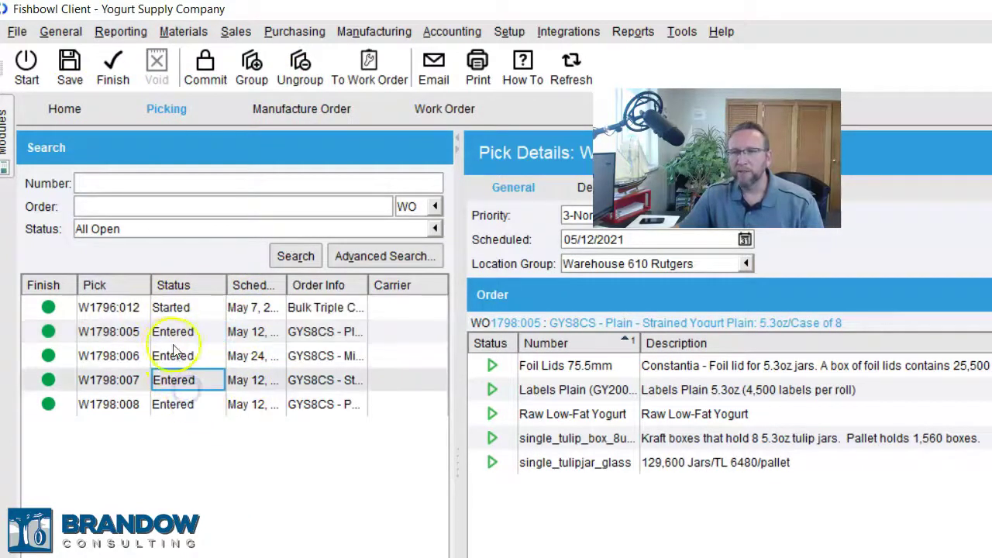
pyautogui.rightClick(200, 286)
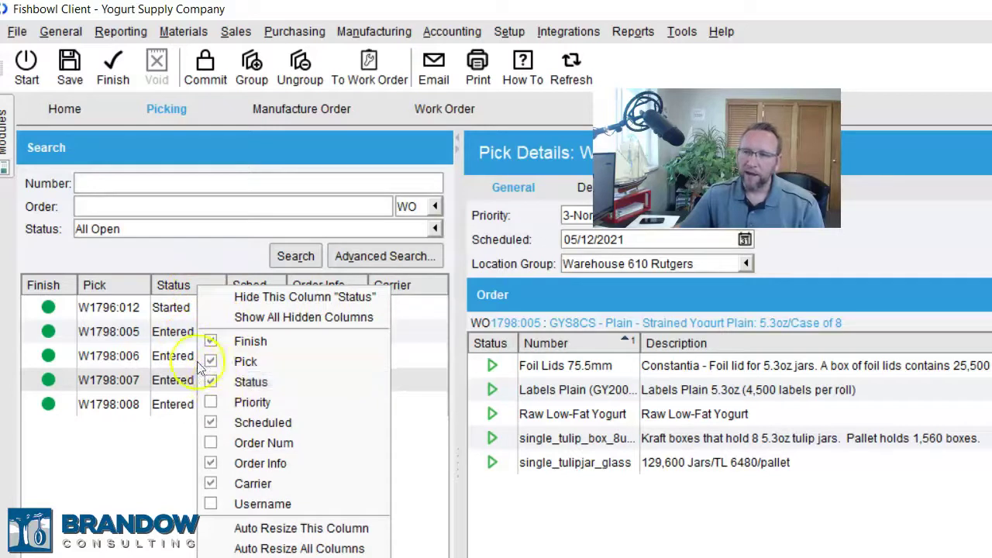
pyautogui.click(172, 284)
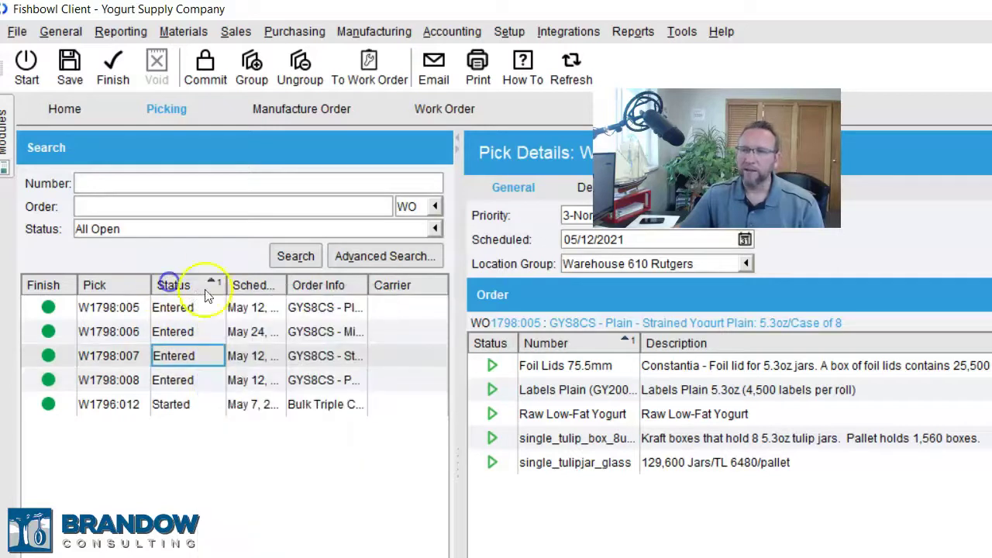
# Step: Start the GYS8CS Strawberry Vanilla pick and preview its pick ticket
pyautogui.click(172, 356)
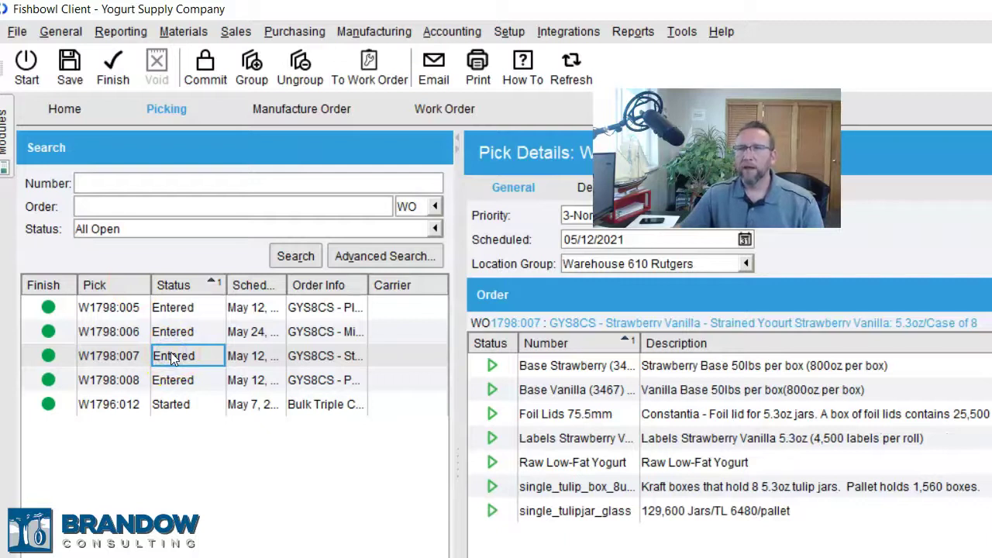
pyautogui.click(27, 69)
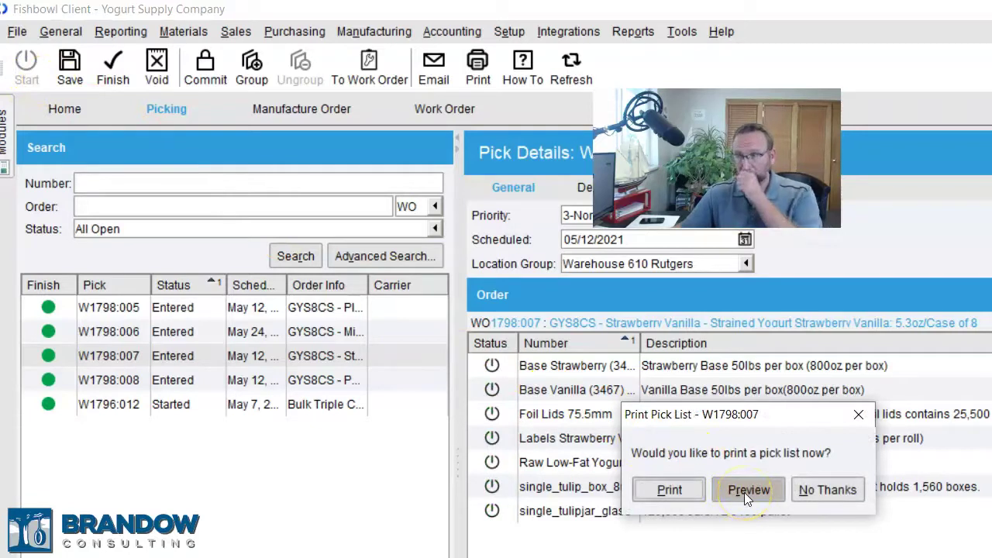
pyautogui.click(745, 494)
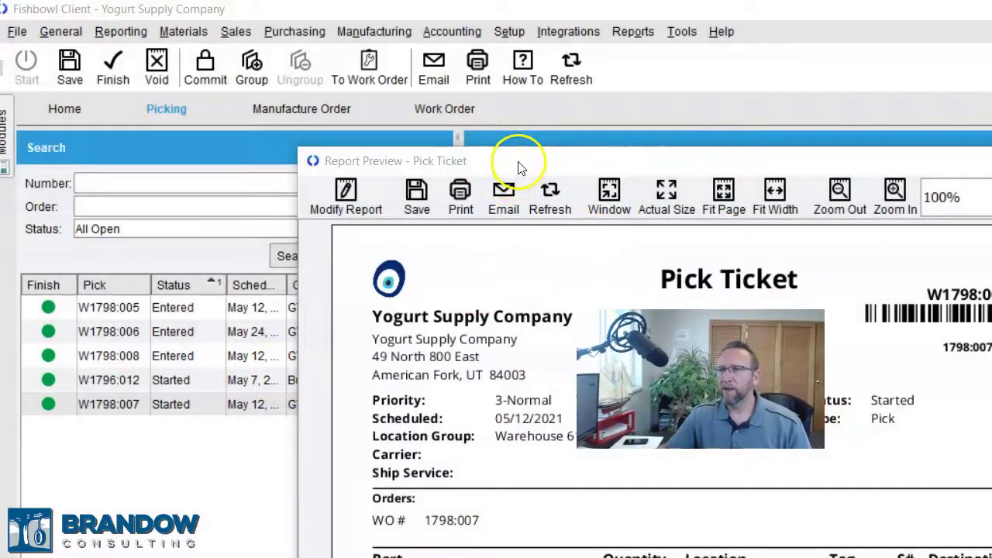
# Step: Open the work order of the GYS8CS Strawberry Vanilla pick, start it and preview its Traveler report
pyautogui.click(363, 77)
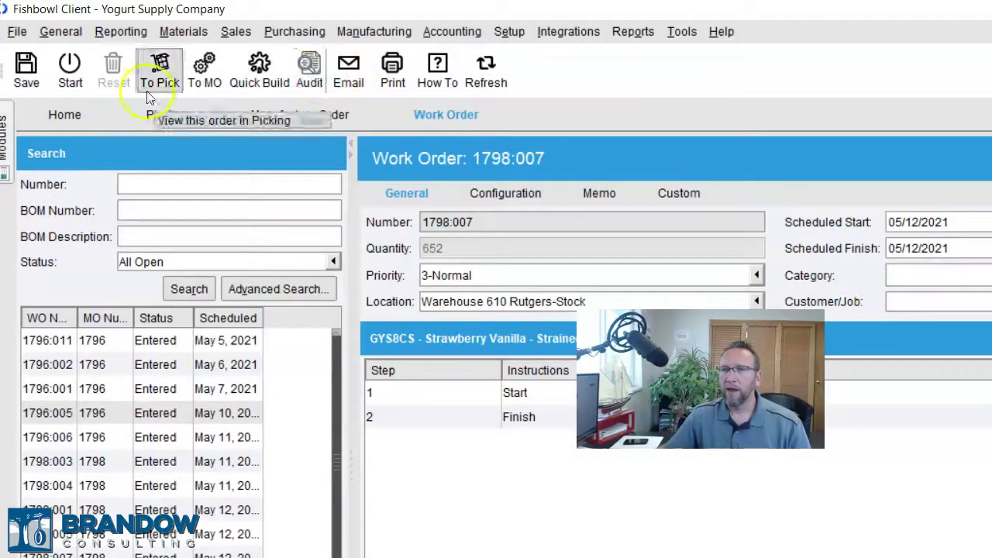
pyautogui.click(72, 78)
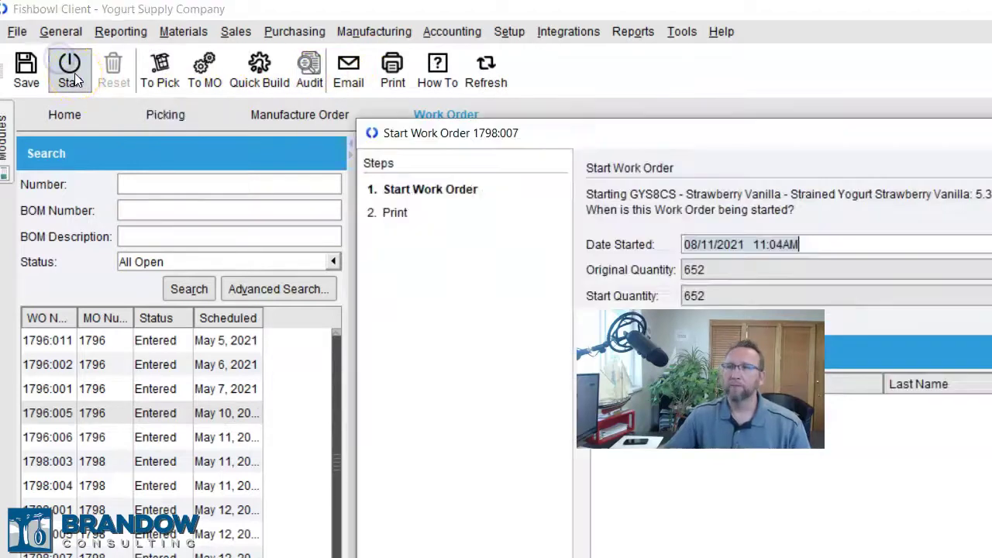
pyautogui.moveTo(543, 133); pyautogui.dragTo(248, 37)
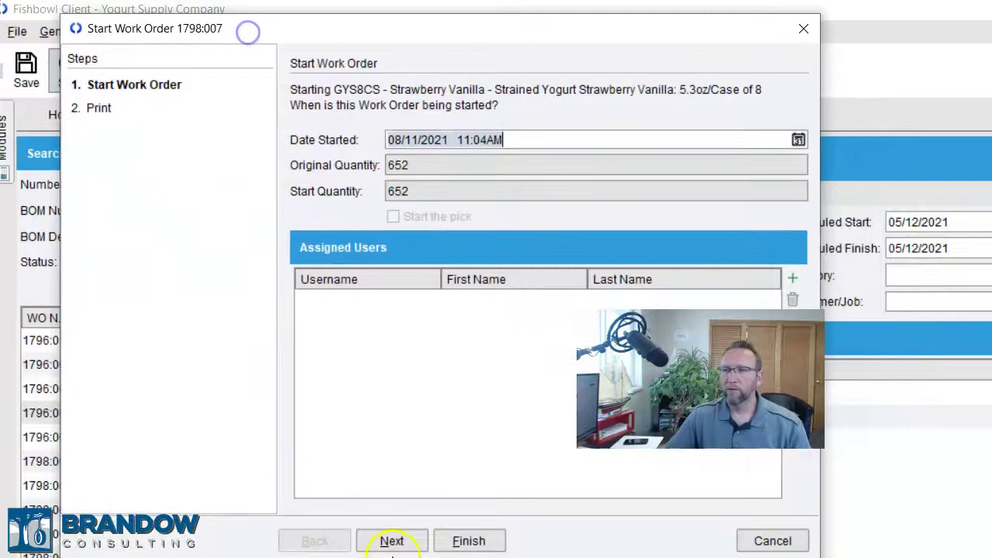
pyautogui.click(392, 541)
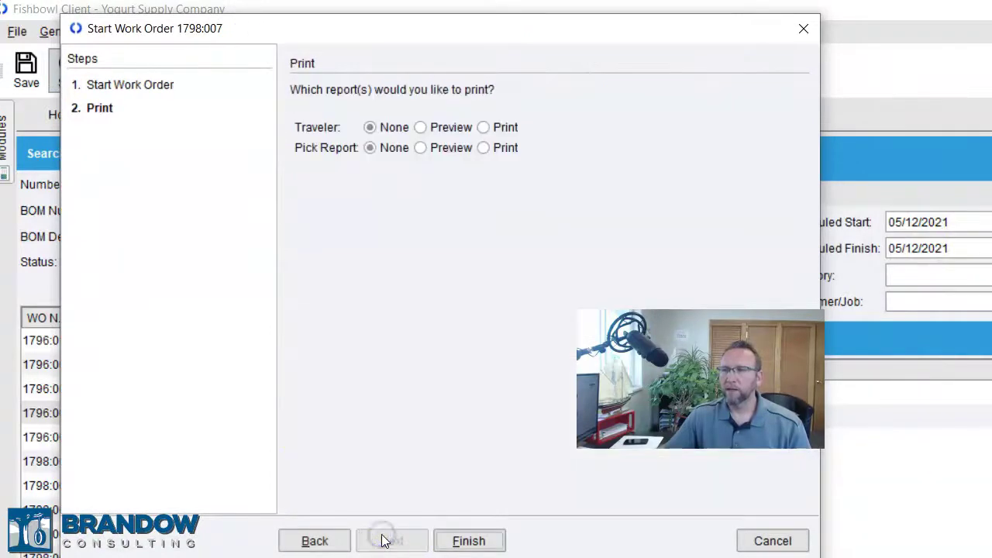
pyautogui.click(422, 128)
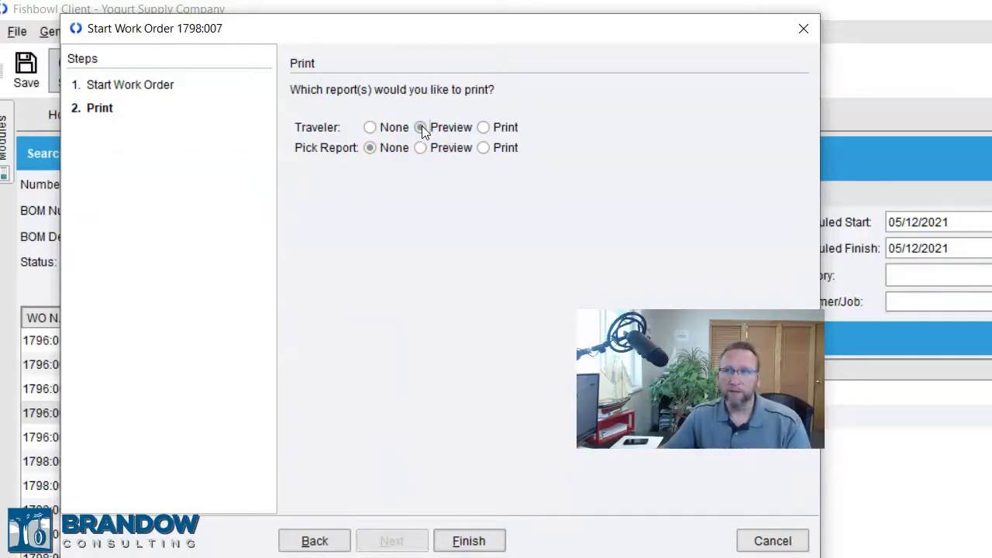
pyautogui.click(462, 541)
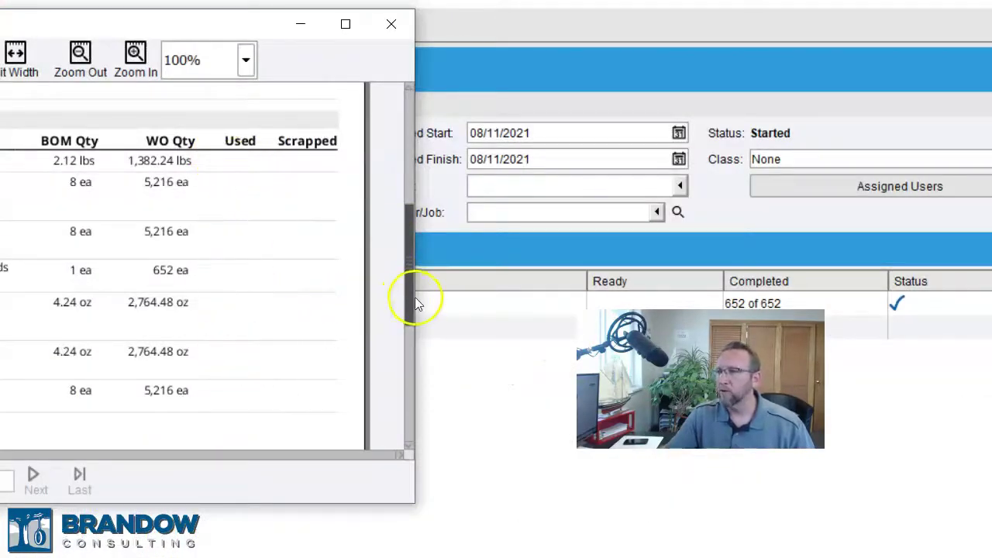
pyautogui.moveTo(412, 296); pyautogui.dragTo(411, 264)
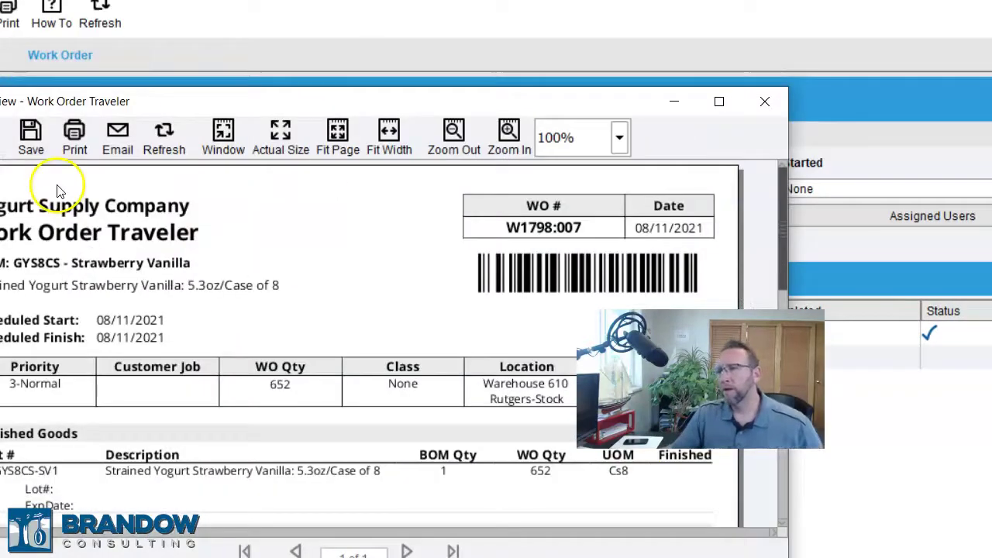
pyautogui.moveTo(195, 106); pyautogui.dragTo(330, 27)
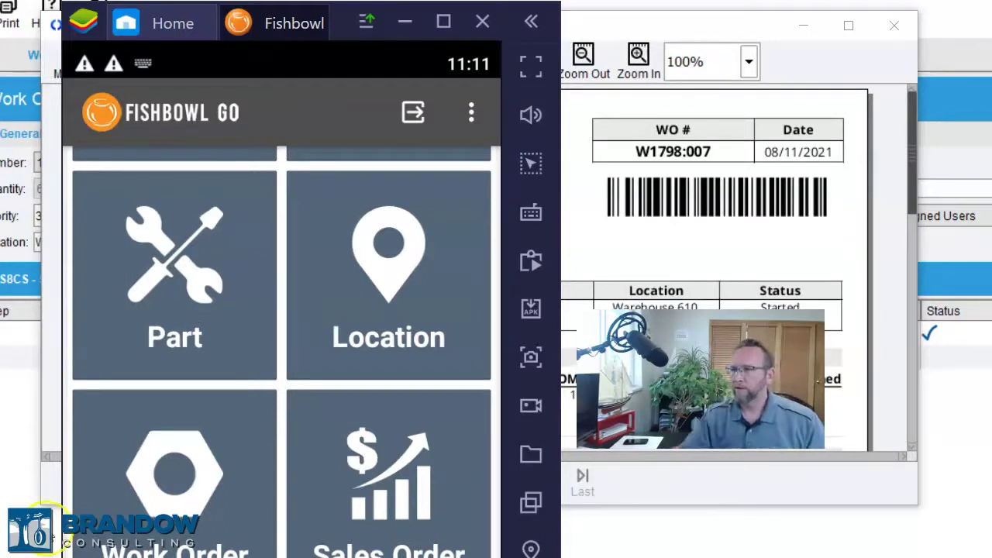
# Step: In Fishbowl Go, open the started Strawberry Vanilla work order by its traveler number and review its instructions and raw goods
pyautogui.click(194, 475)
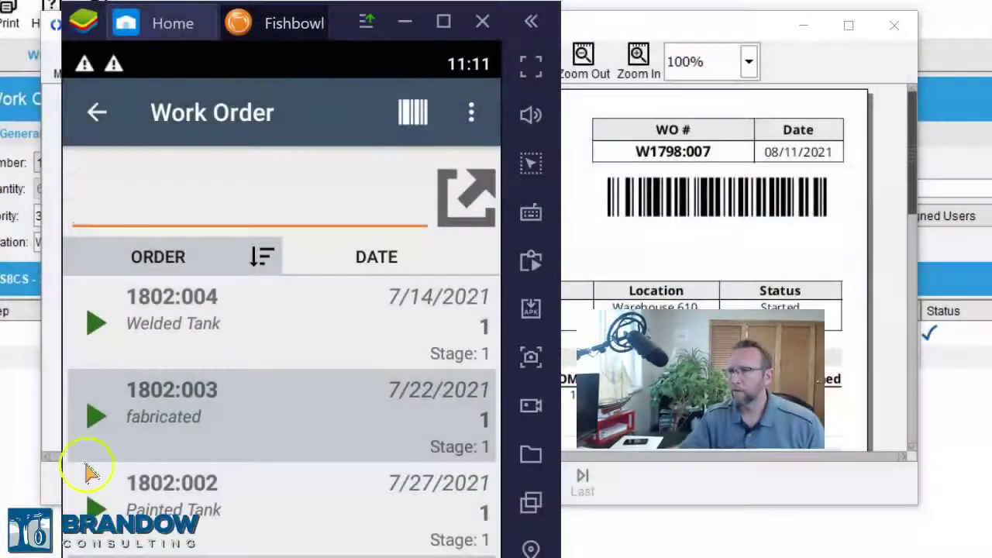
pyautogui.click(114, 194)
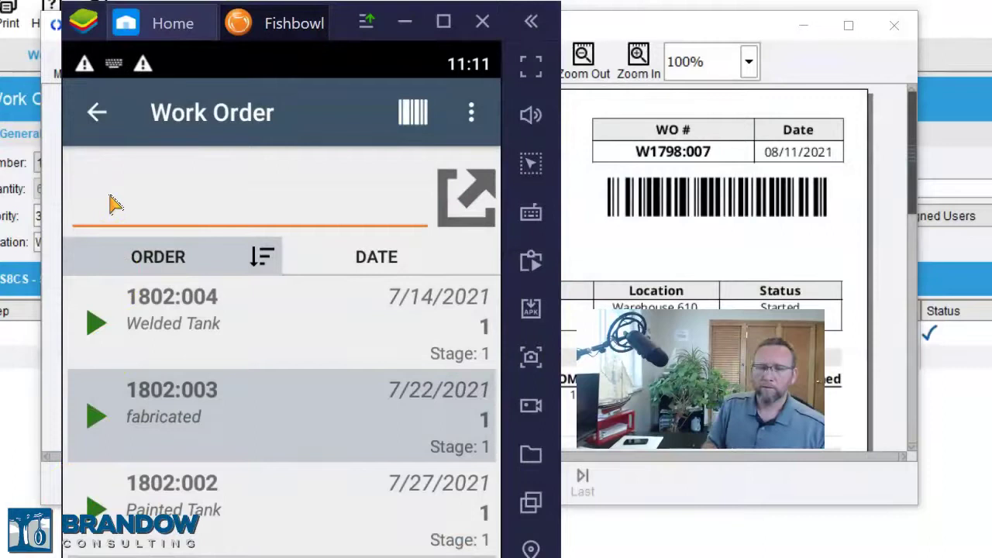
pyautogui.write('W1798:007')
pyautogui.press('Return')
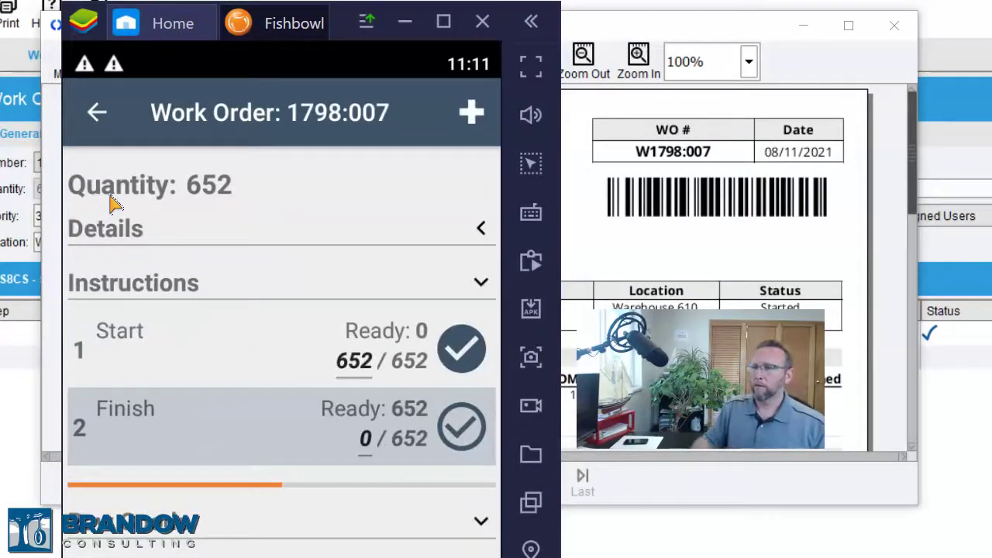
pyautogui.scroll(-3, 236, 372)
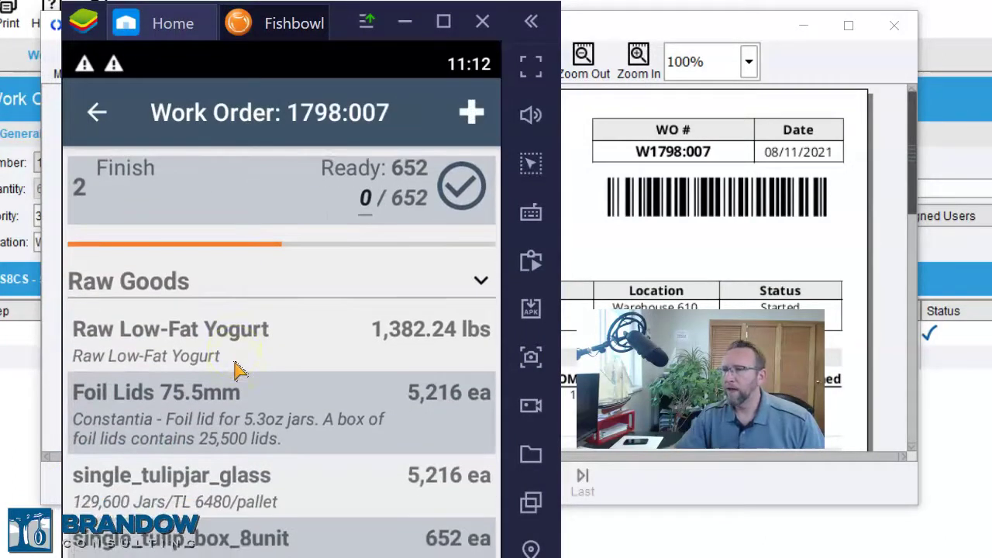
pyautogui.scroll(3, 237, 372)
pyautogui.scroll(-5, 238, 370)
pyautogui.scroll(1, 239, 370)
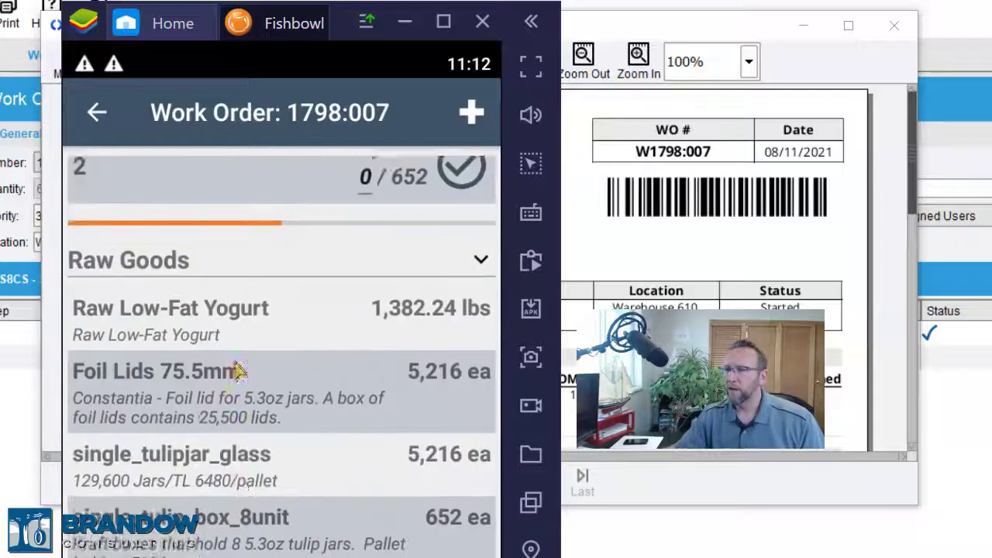
pyautogui.scroll(3, 237, 370)
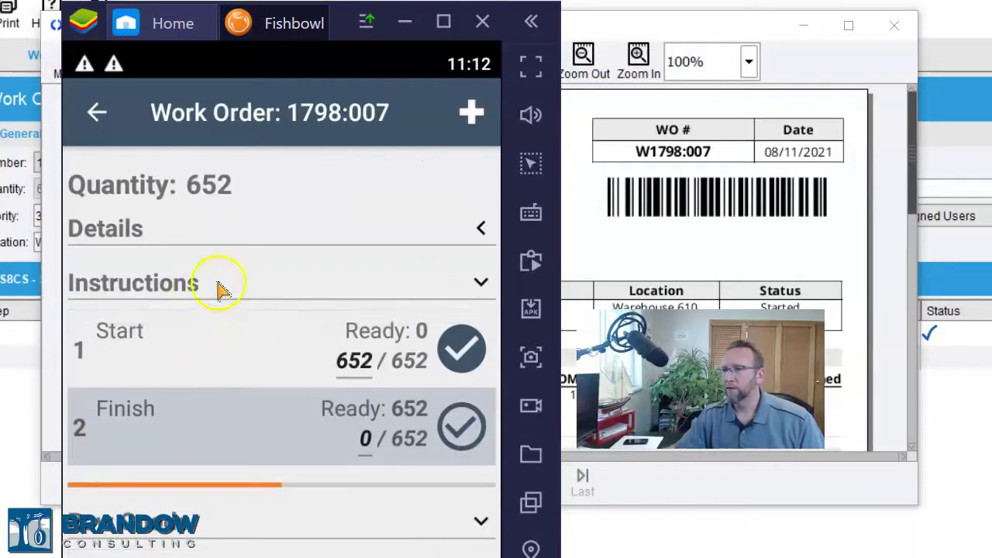